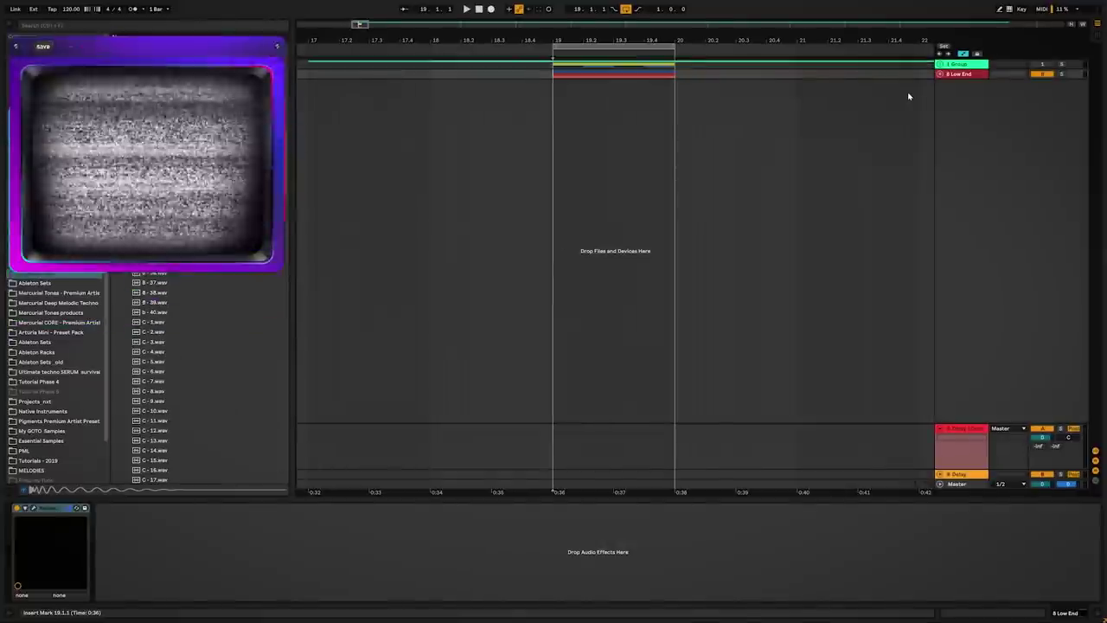
- Start looping bar 19 with the Low End group's B-27 kick clips and both bass tracks visible
key("space")
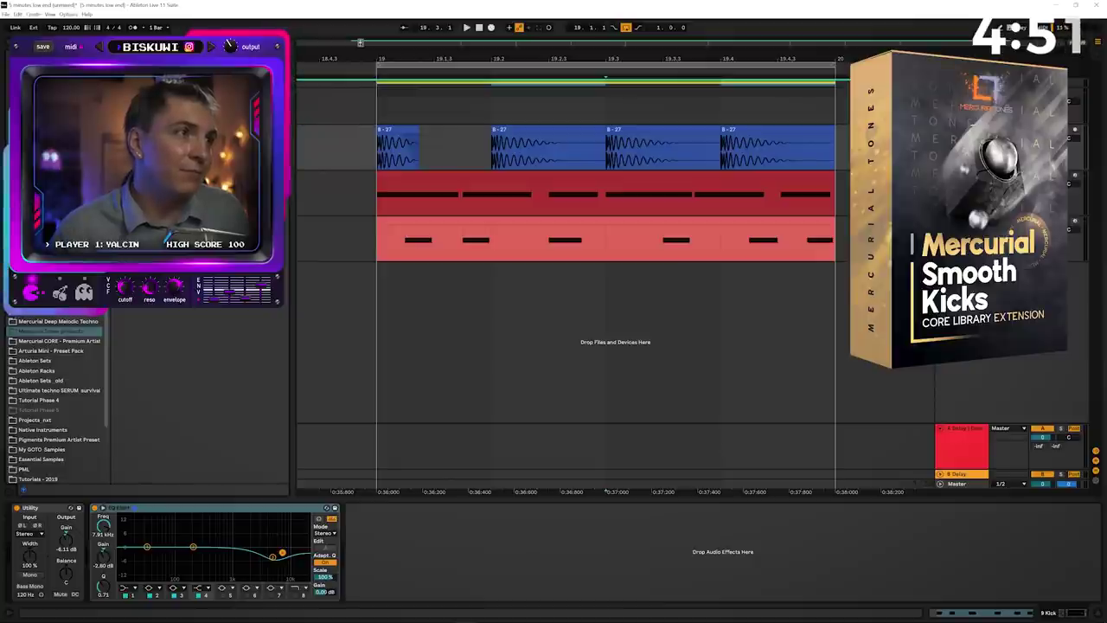
- Audition the G-12 and G-14 kick samples and choose G-11 for the kick track
scroll(157, 395, "down", 5)
key("Up")
key("Up")
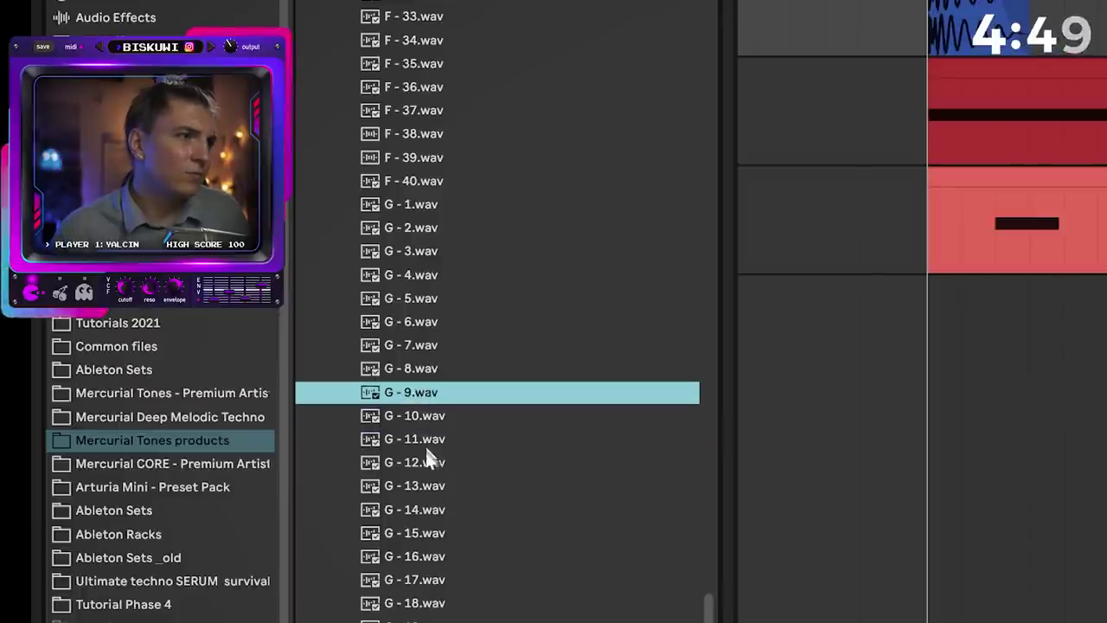
left_click(426, 460)
left_click(423, 507)
left_click(426, 443)
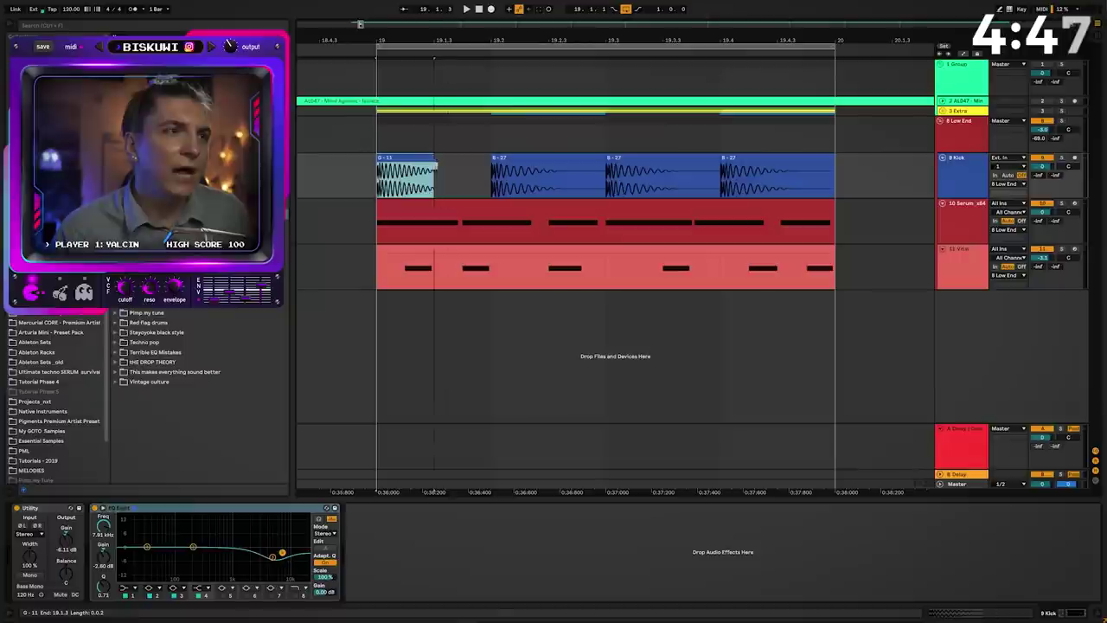
- Shorten the G-11 kick clip, repeat it on every beat, and play the loop
left_click_drag(436, 165, 418, 167)
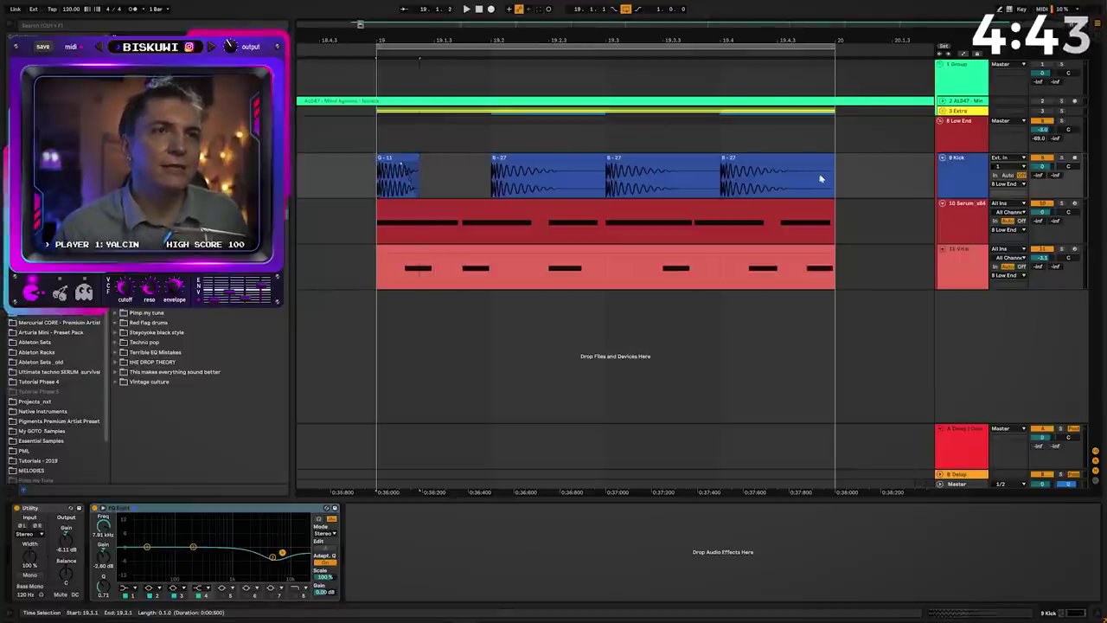
key("ctrl+d")
key("ctrl+d")
key("ctrl+d")
key("space")
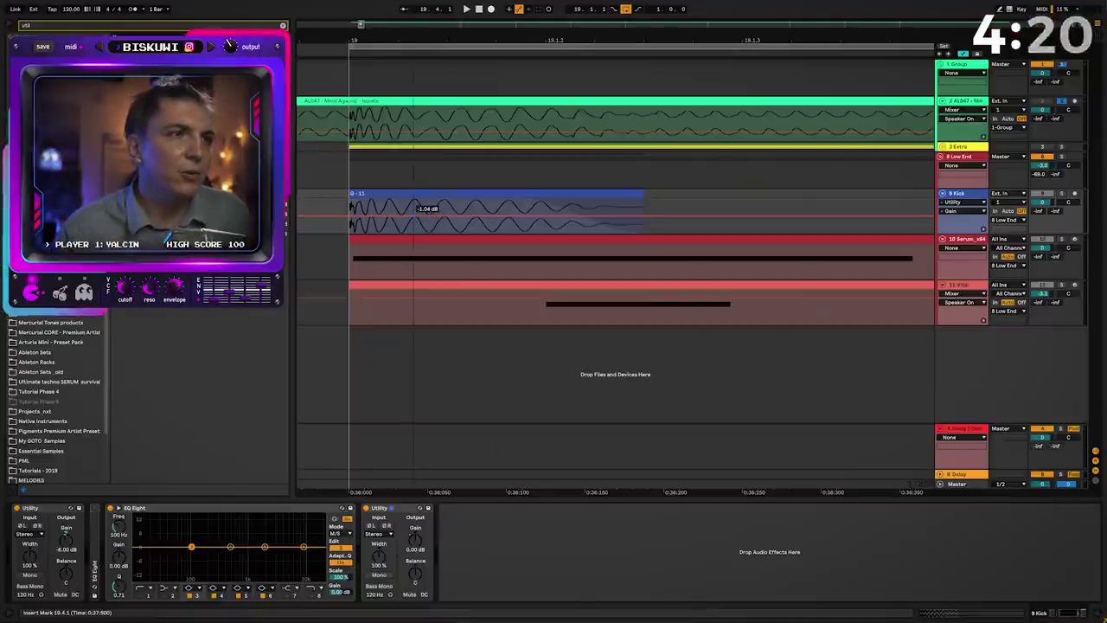
- Show Youlean's short-term loudness line and set its graph scale range to 28 during playback
key("space")
key("x")
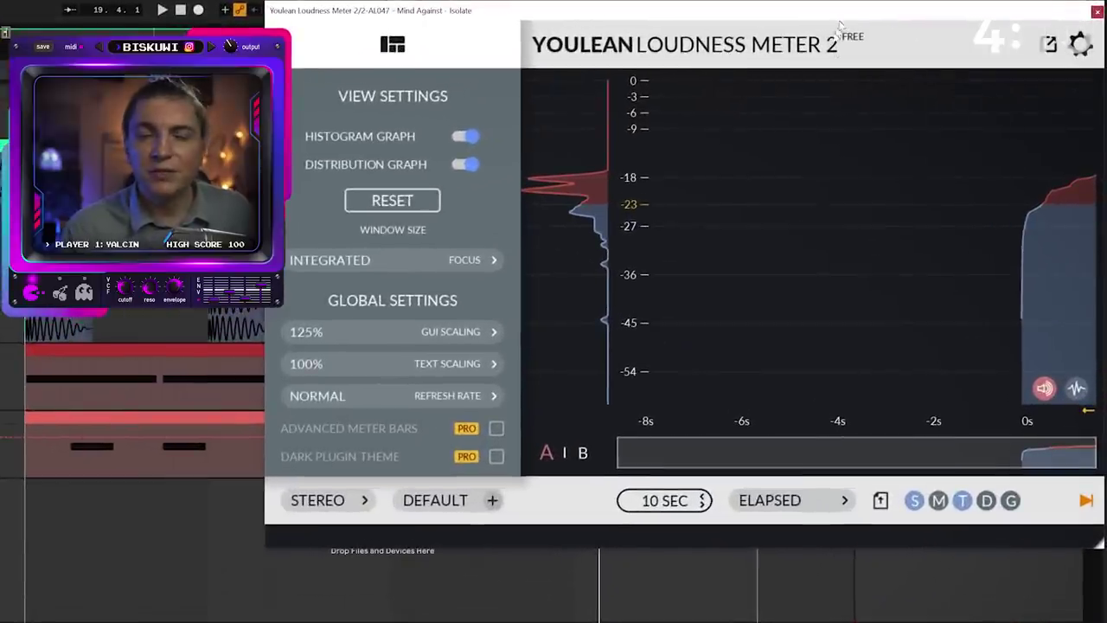
left_click(915, 501)
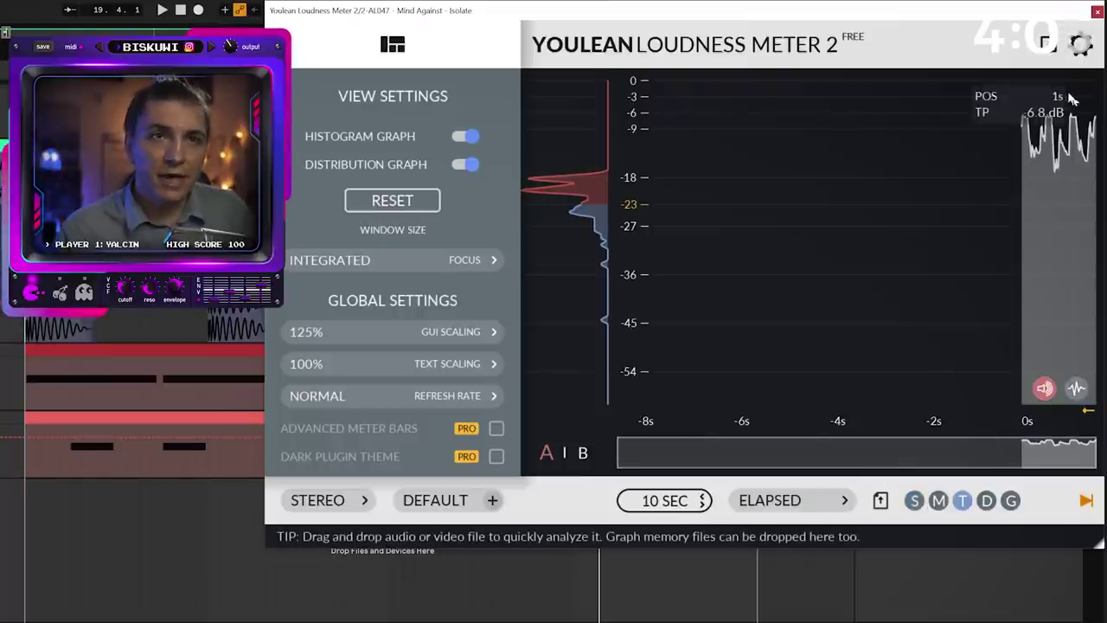
left_click(1080, 57)
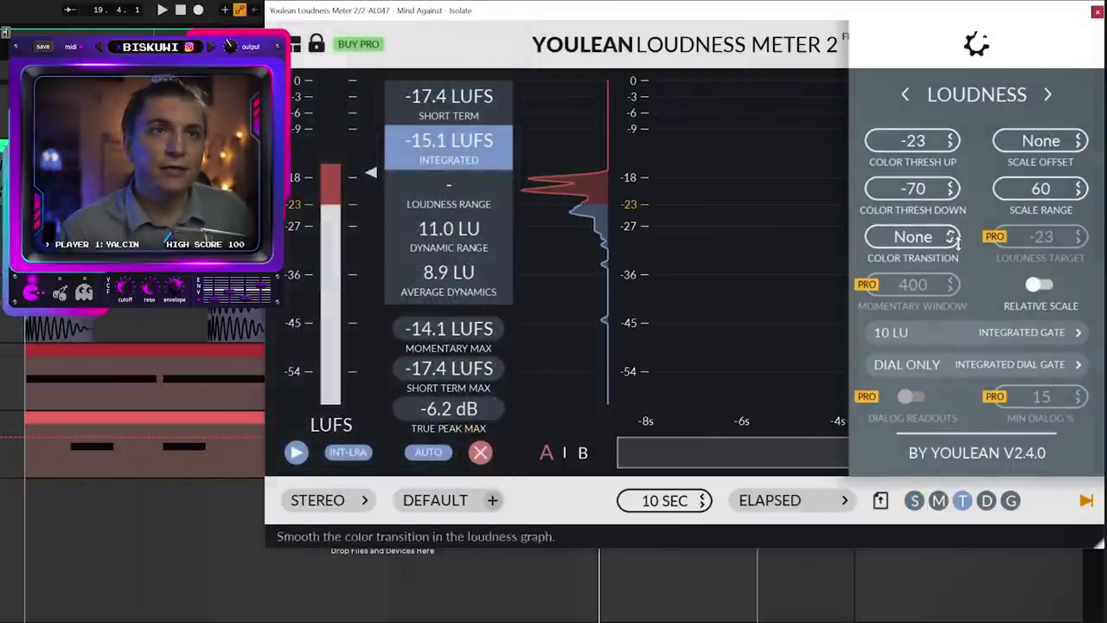
left_click_drag(1041, 188, 1043, 399)
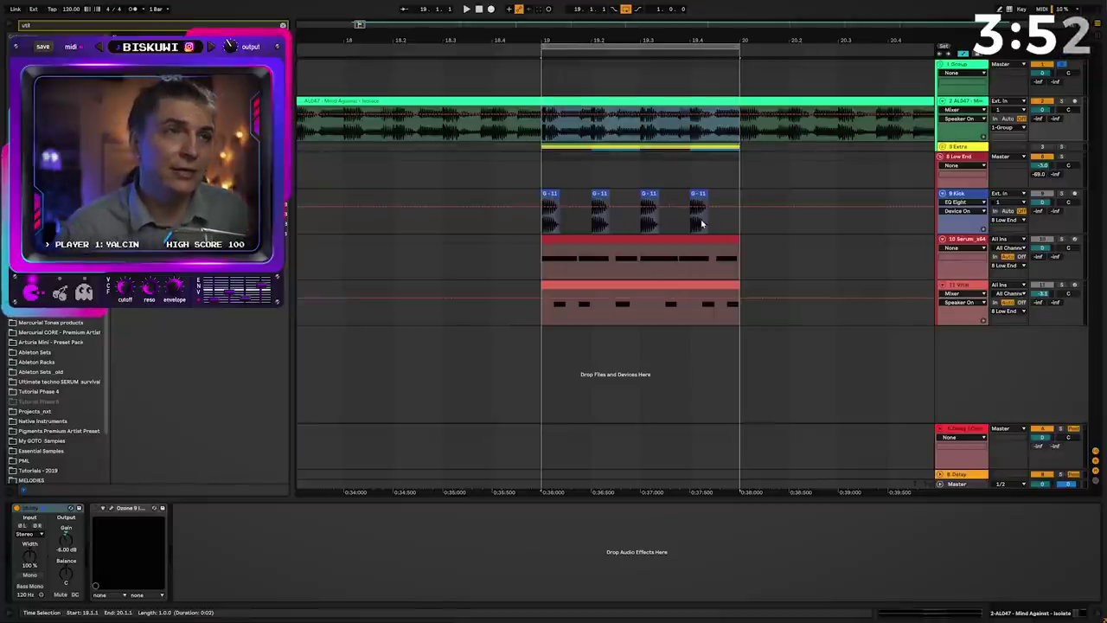
- Shift the Group's Ozone Imager second crossover to a higher frequency while the loop plays
key("space")
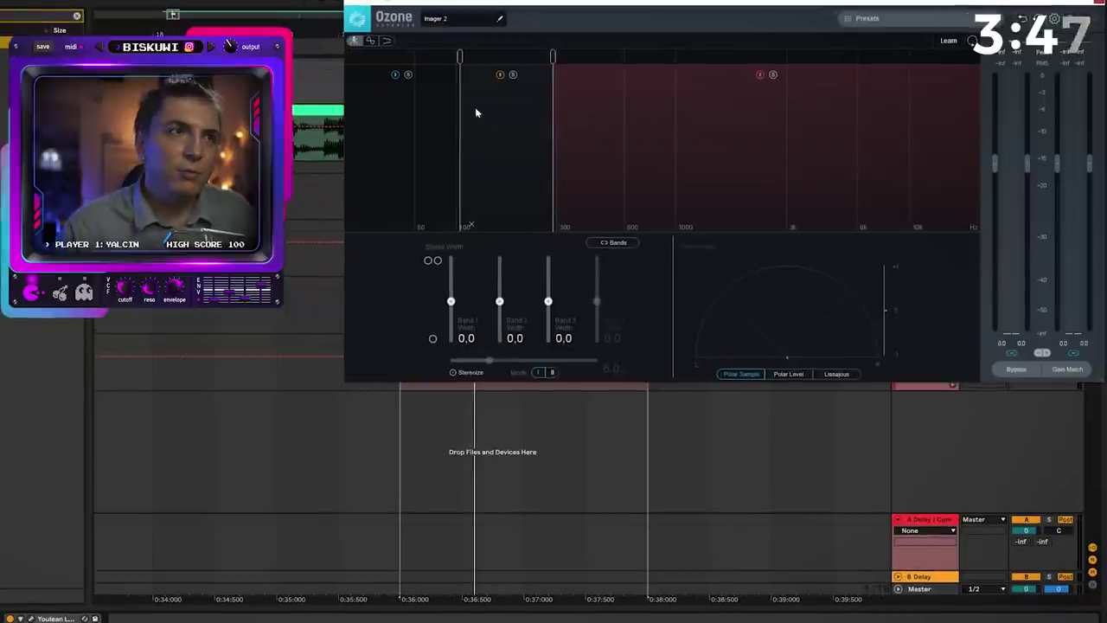
key("space")
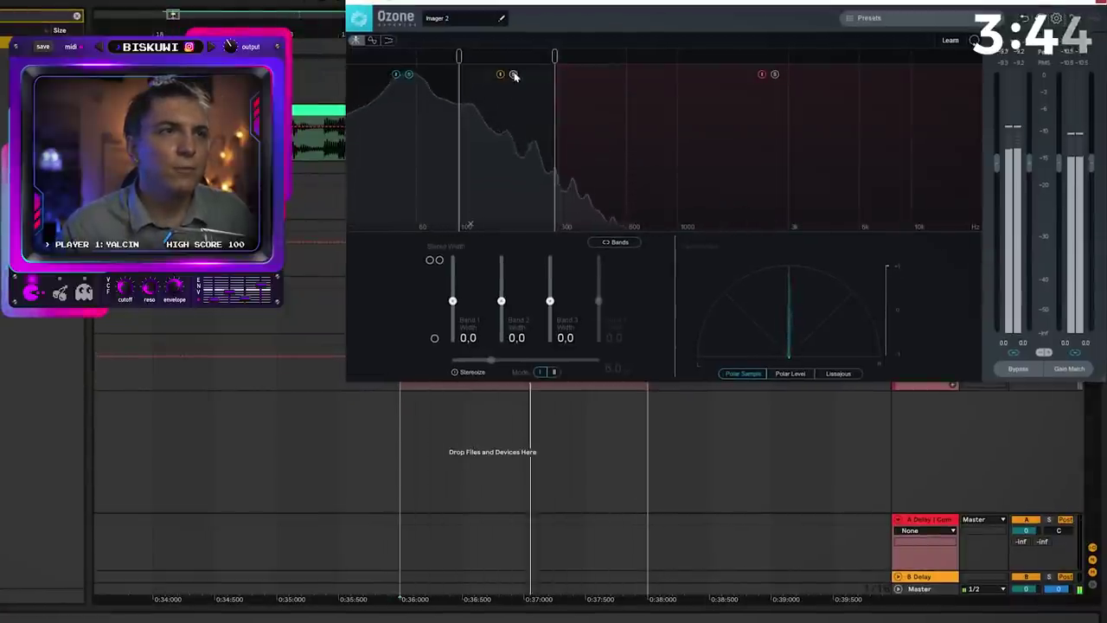
left_click_drag(554, 207, 602, 216)
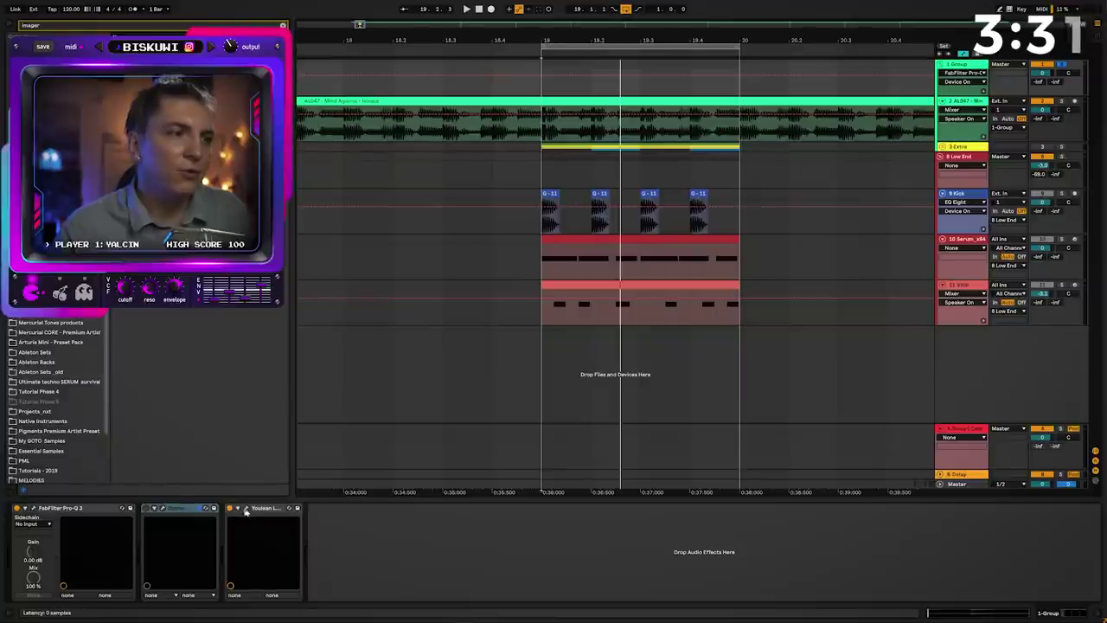
- Compare Youlean loudness on the Group and Low End, then show the Serum bass chain
left_click(246, 511)
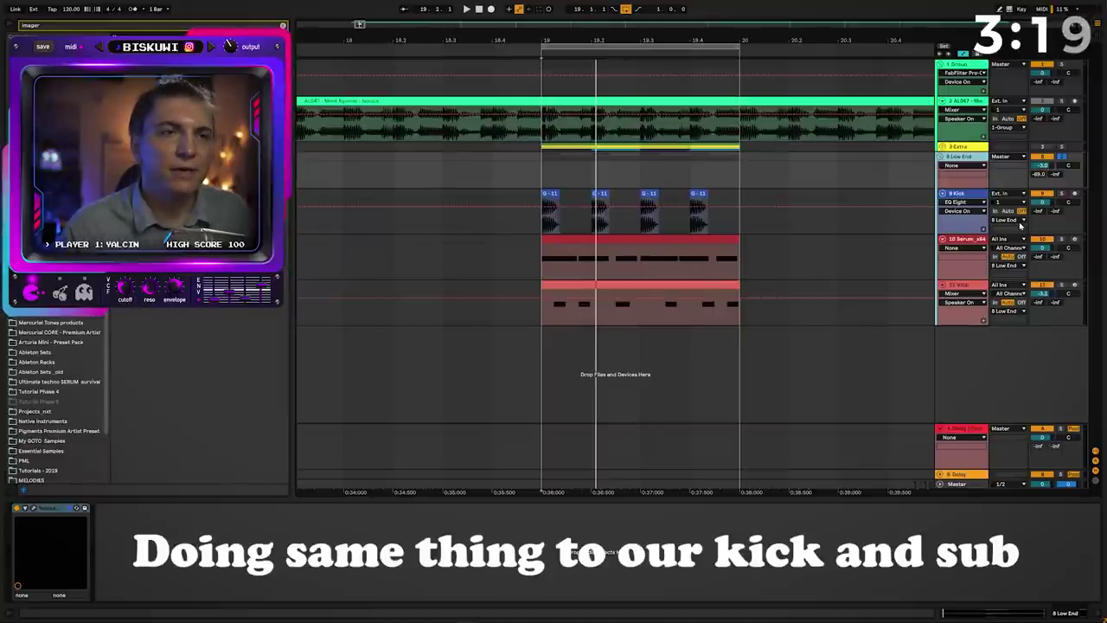
left_click(964, 156)
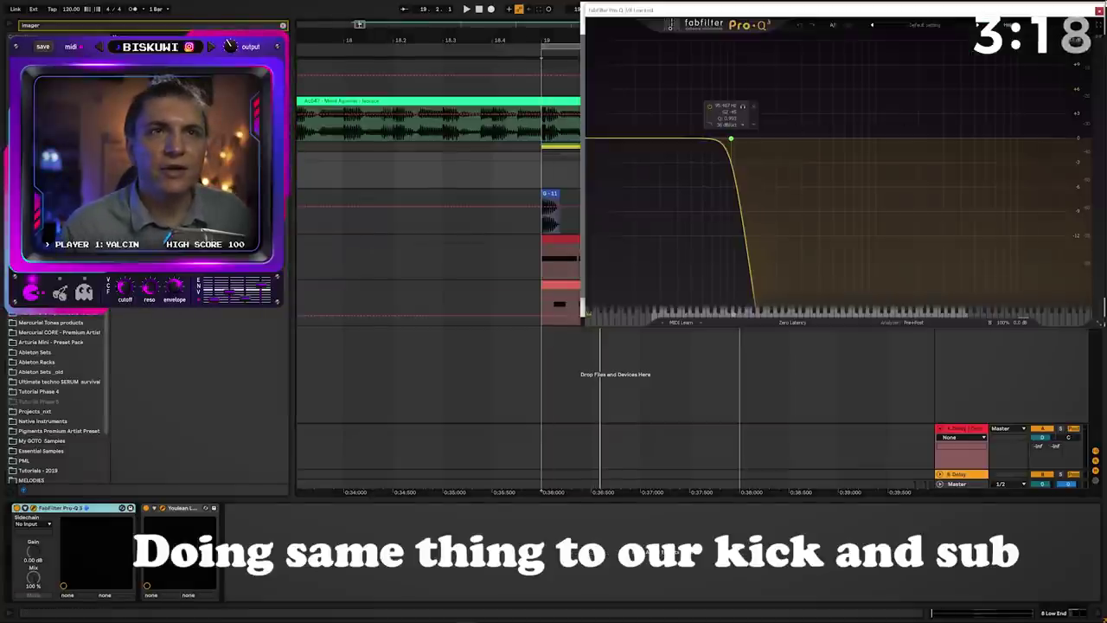
left_click(182, 508)
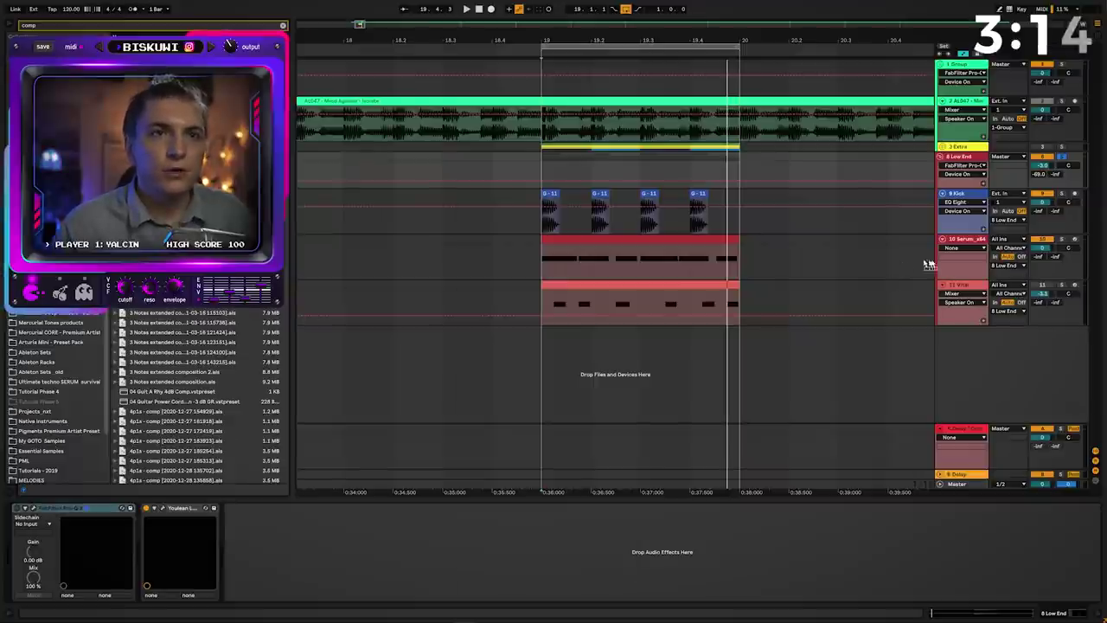
left_click(928, 264)
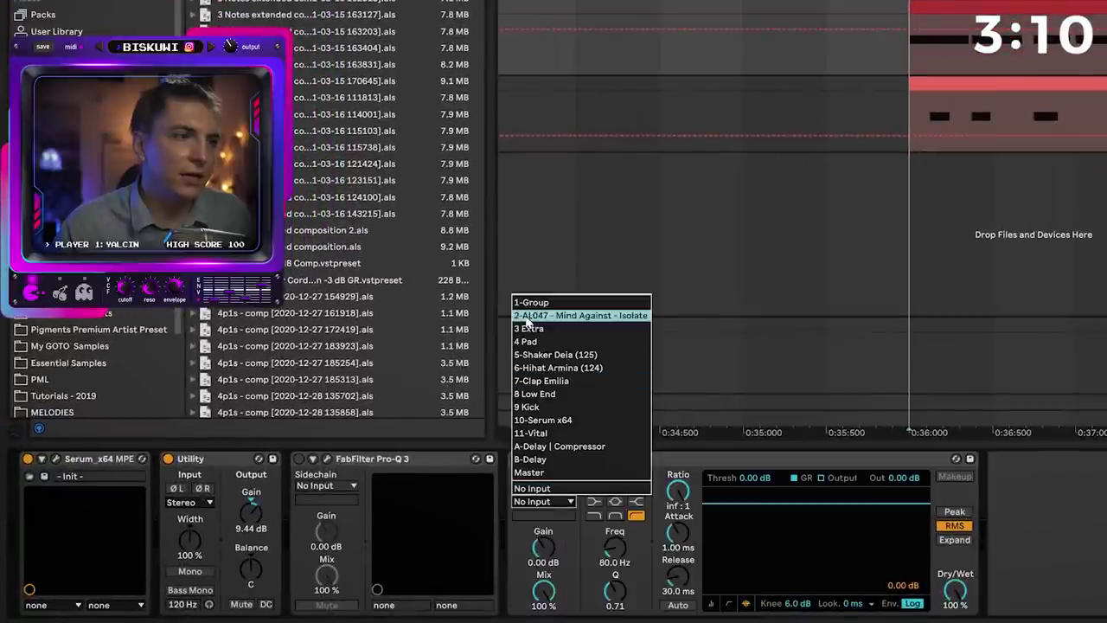
- Sidechain the Serum bass compressor from 9 Kick and open Low End's Pro-L 2 limiter
left_click(528, 407)
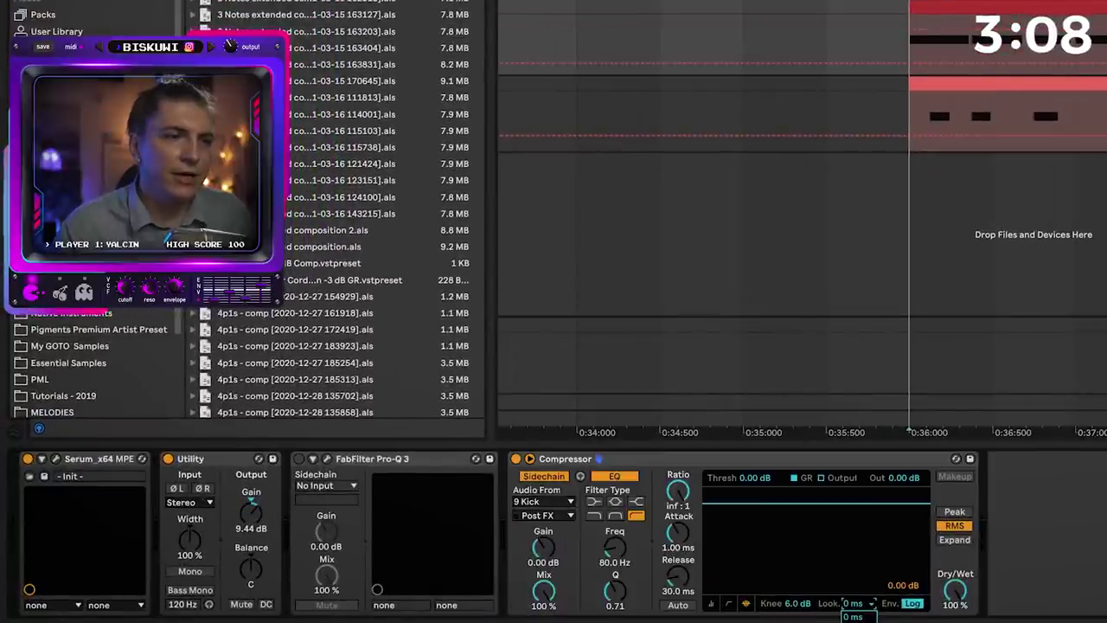
left_click(711, 604)
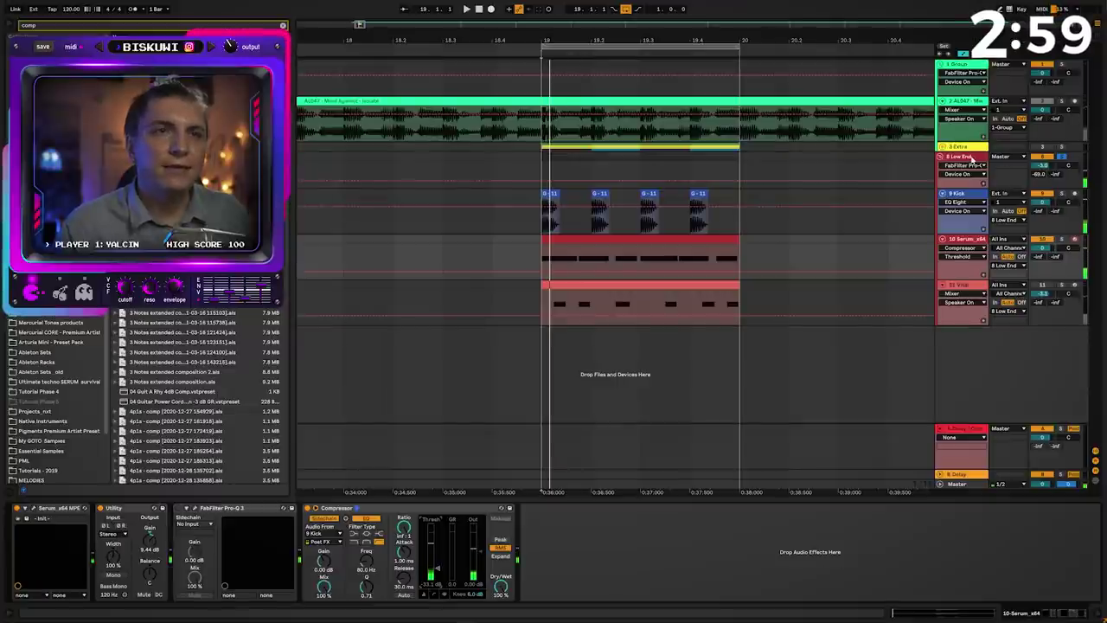
left_click(960, 157)
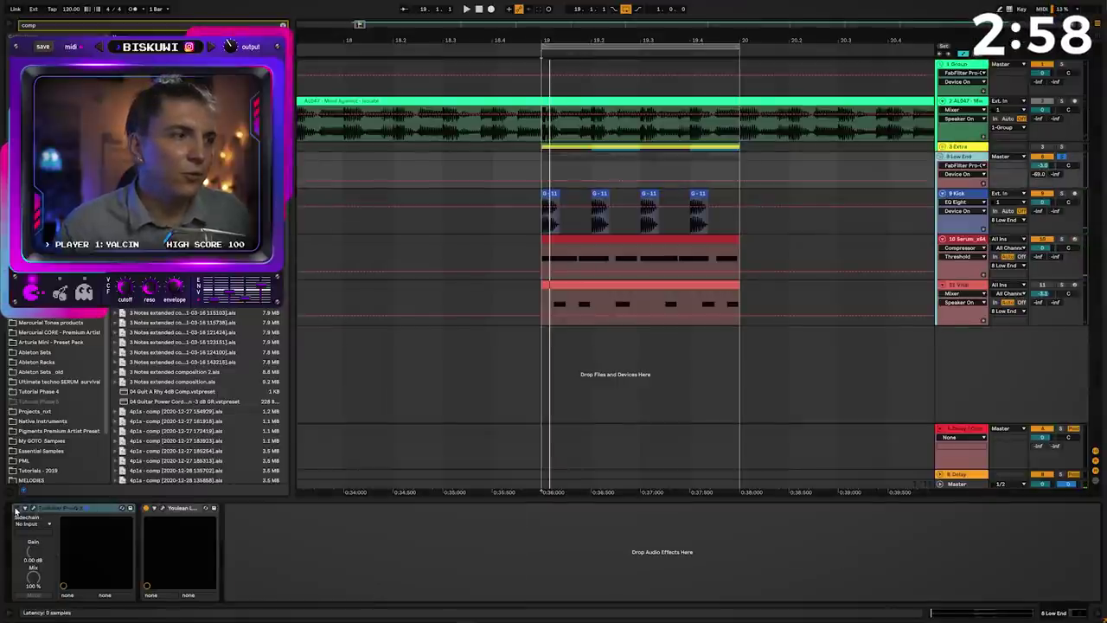
left_click(37, 508)
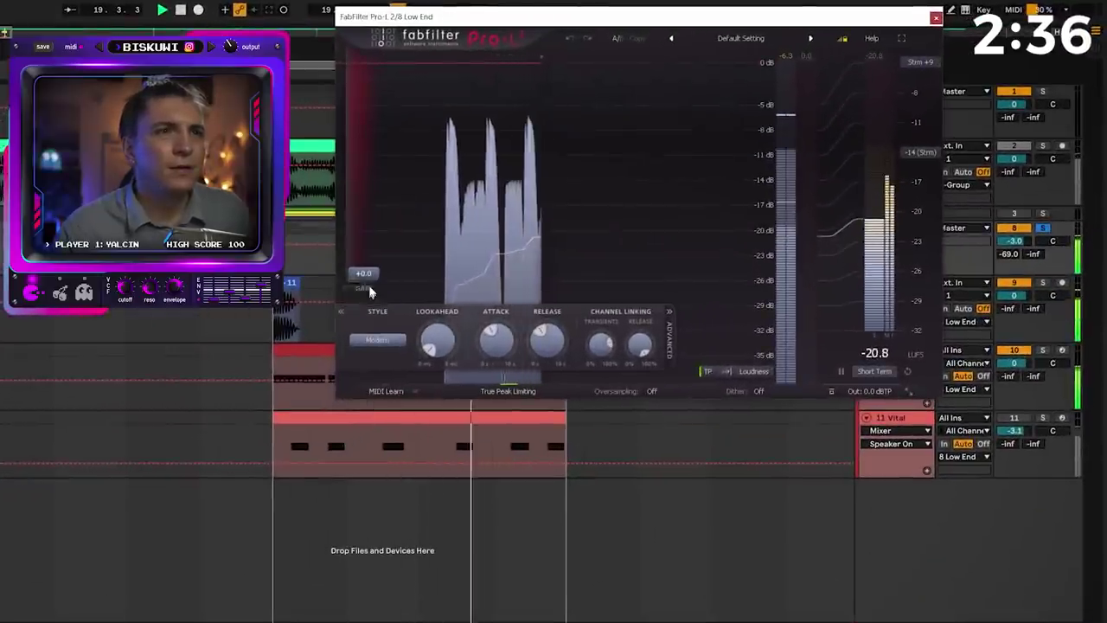
- Raise the Low End Pro-L 2 limiter gain to +9.9 dB
left_click_drag(370, 289, 370, 204)
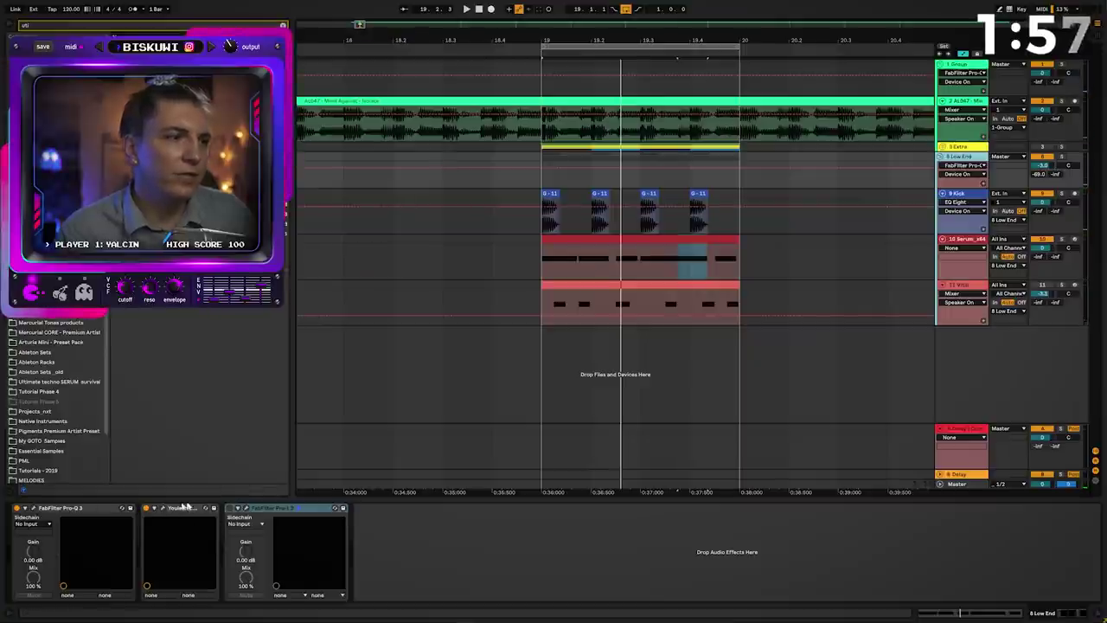
- Check the Low End chain on Youlean, reading -18.5 LUFS integrated
left_click(162, 508)
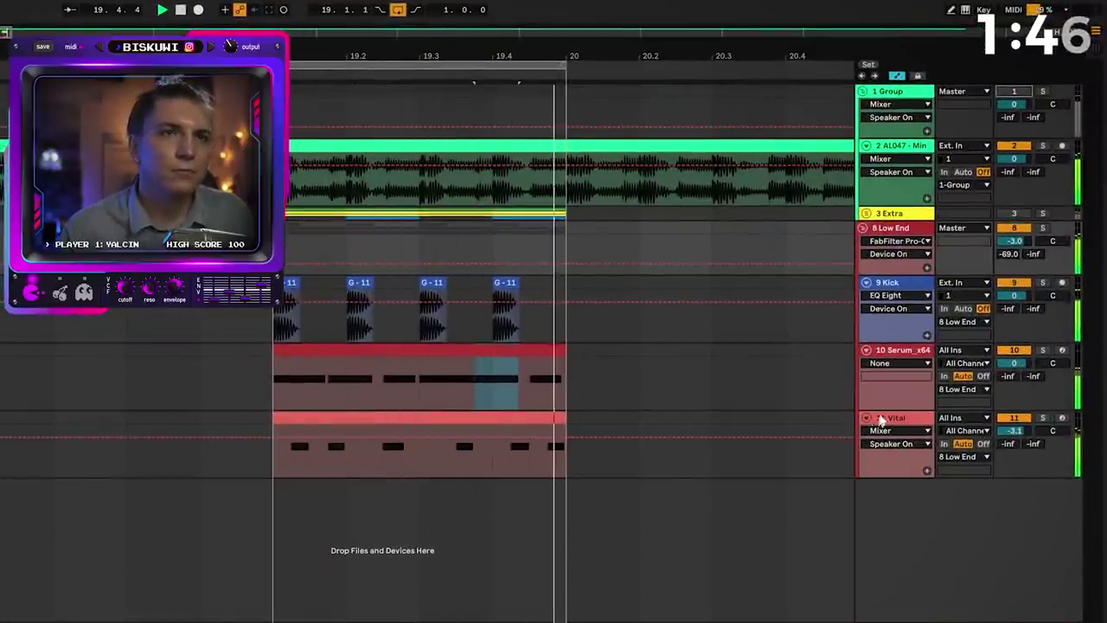
- Lower the Vital bass EQ Eight 240 Hz bump to about 1.86 dB and open Vital's editor
left_click(881, 419)
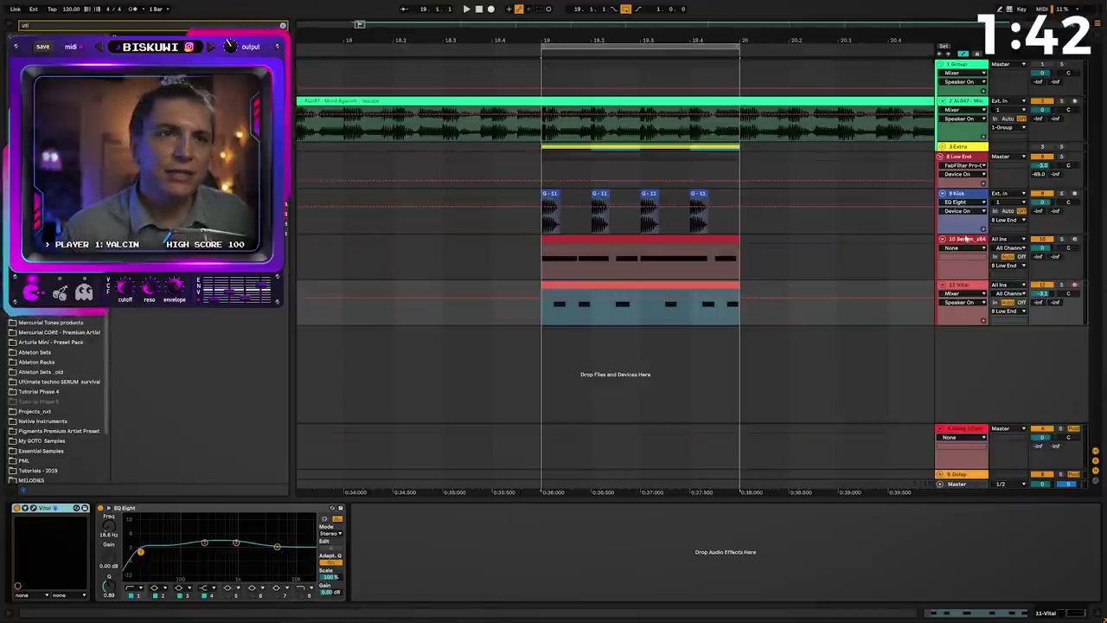
left_click(966, 238)
left_click(984, 298)
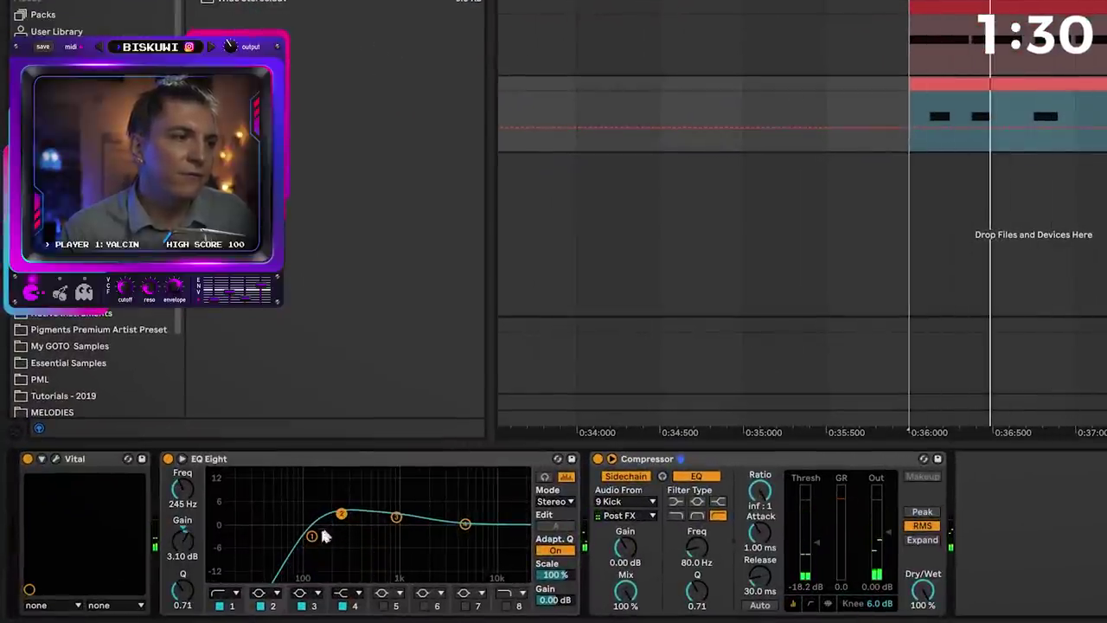
left_click_drag(342, 514, 341, 517)
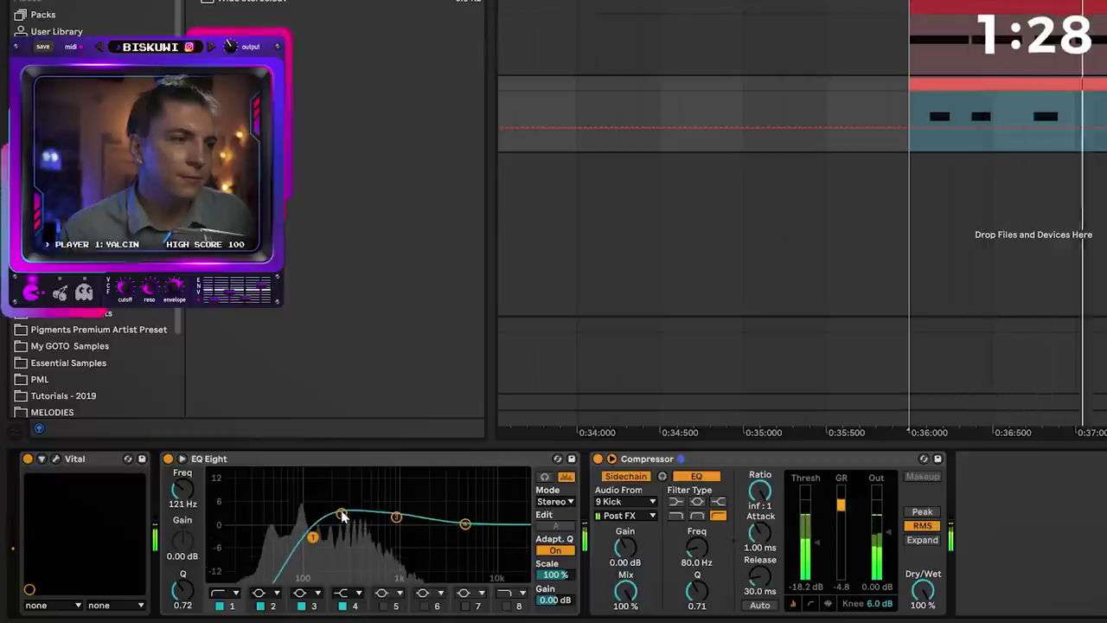
key("ctrl+alt+p")
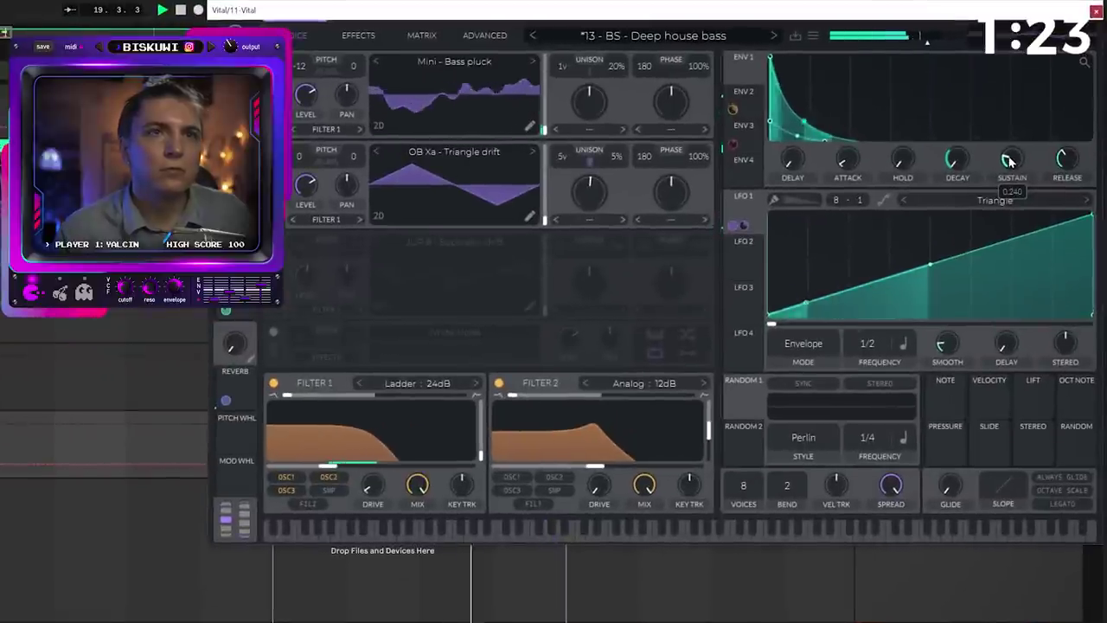
- Open Vital on track 11 and lower OSC 2 unison detune from 23% to 5%
mouse_move(1034, 112)
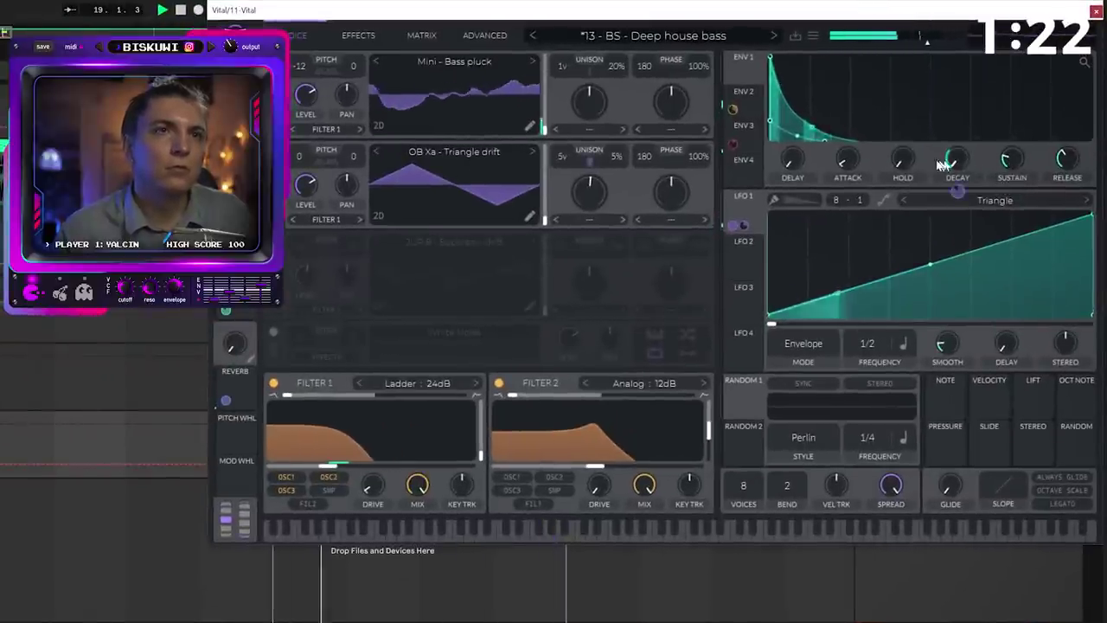
mouse_move(958, 191)
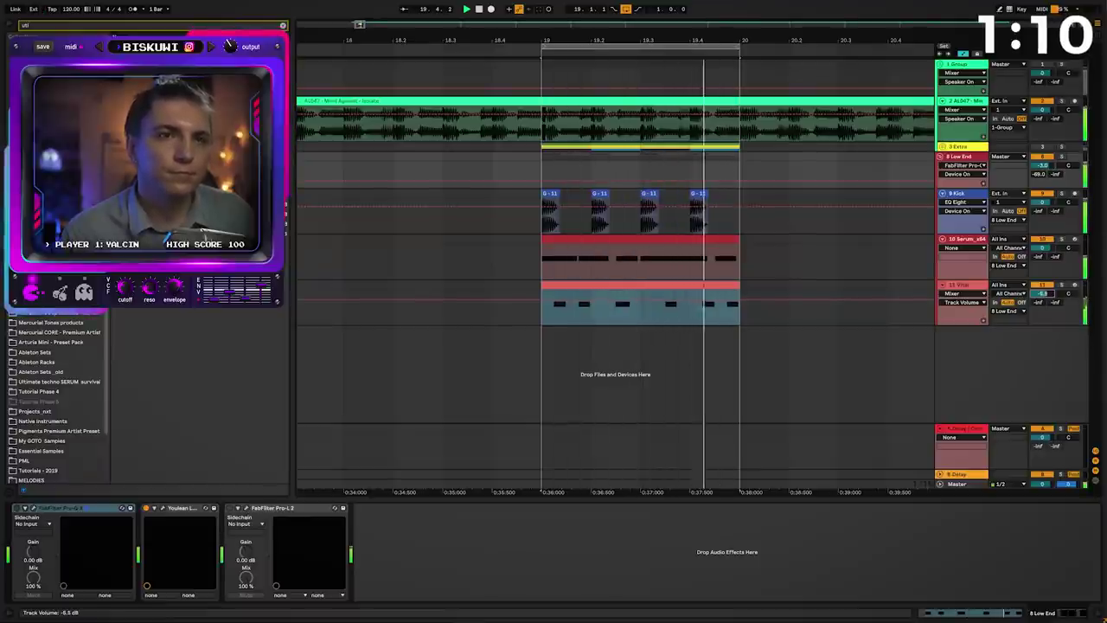
left_click(969, 292)
left_click(35, 510)
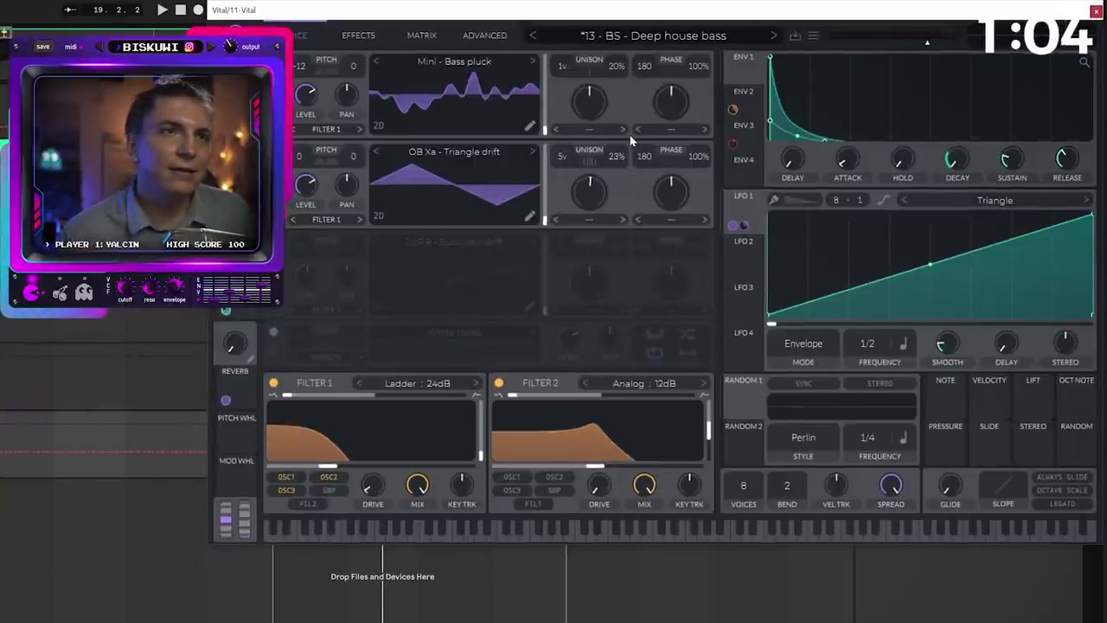
scroll(620, 183, "down", 3)
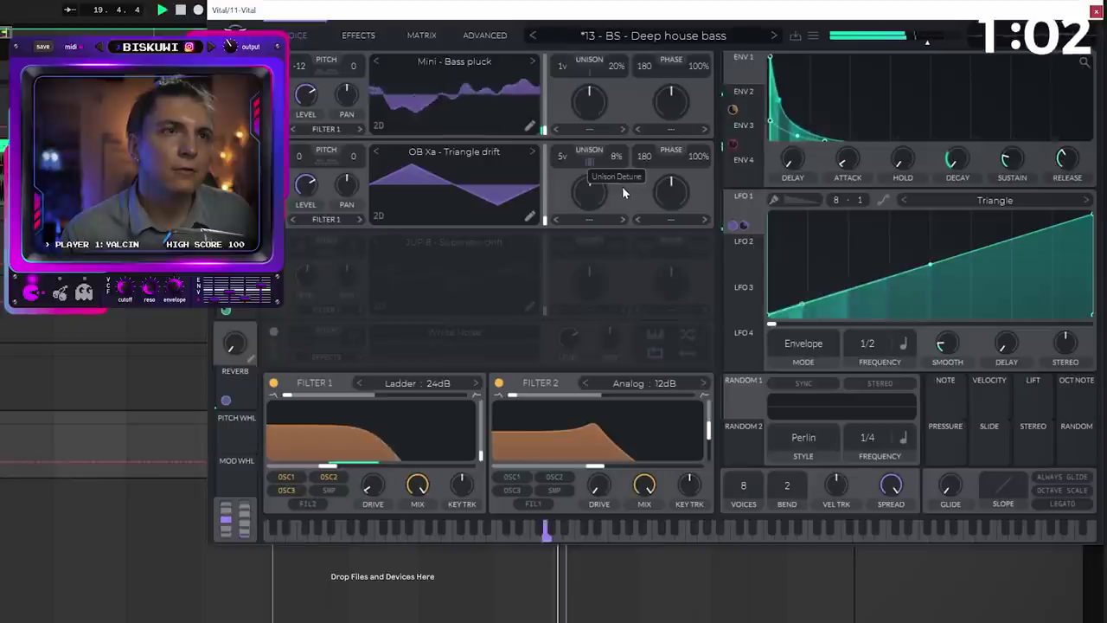
scroll(622, 189, "down", 2)
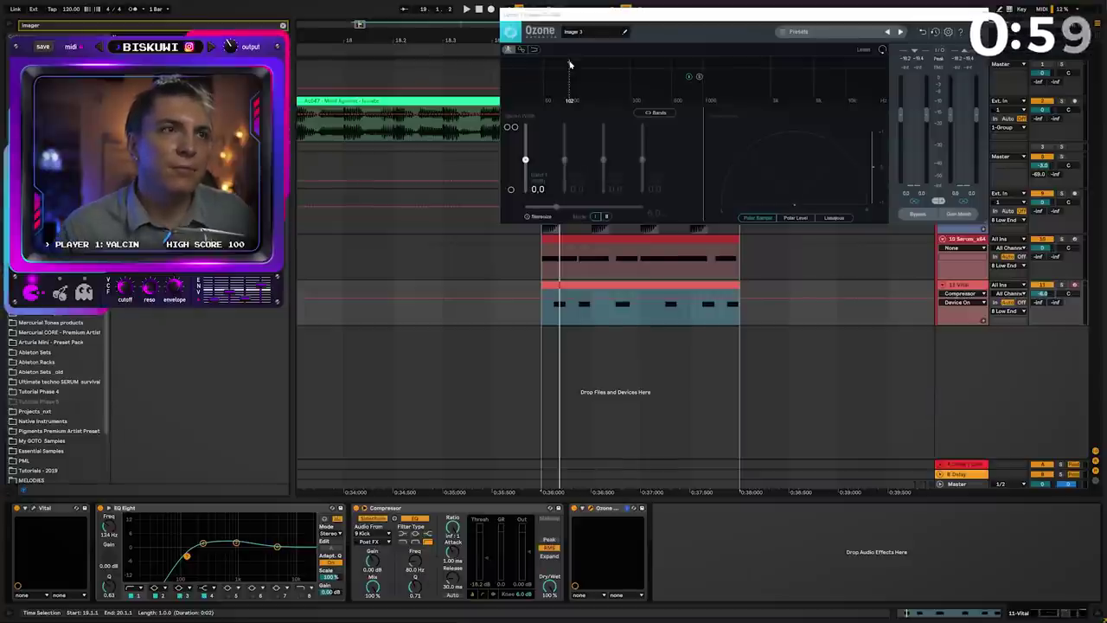
- Split the Vital bass Ozone Imager at 102 Hz, narrowing Band 1 to -67.1 and Band 2 to -36.7
left_click(570, 64)
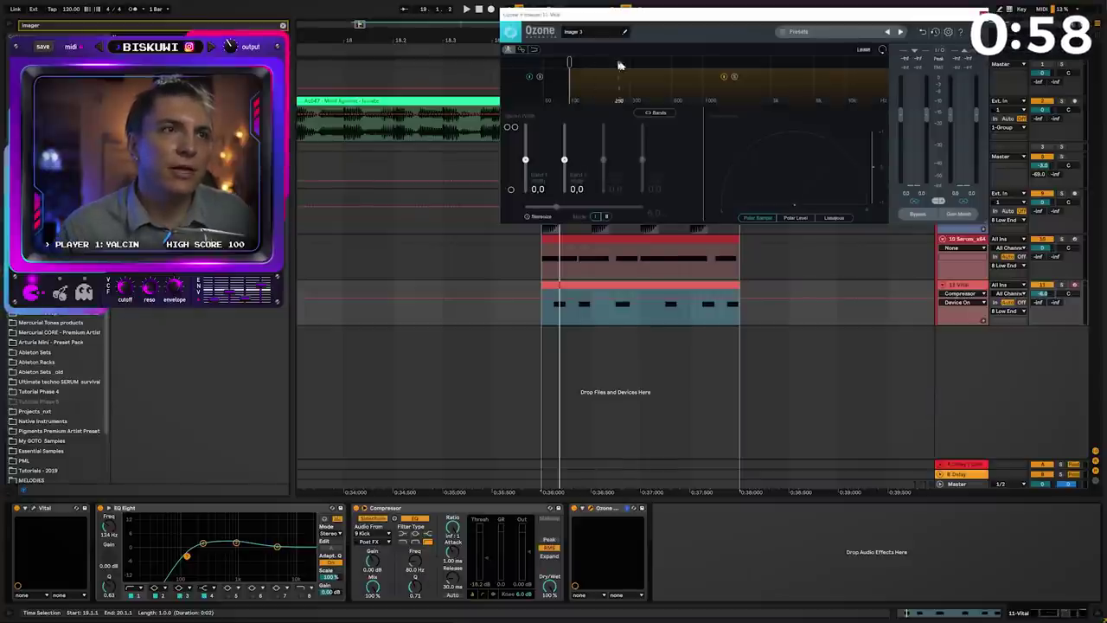
left_click_drag(525, 159, 525, 185)
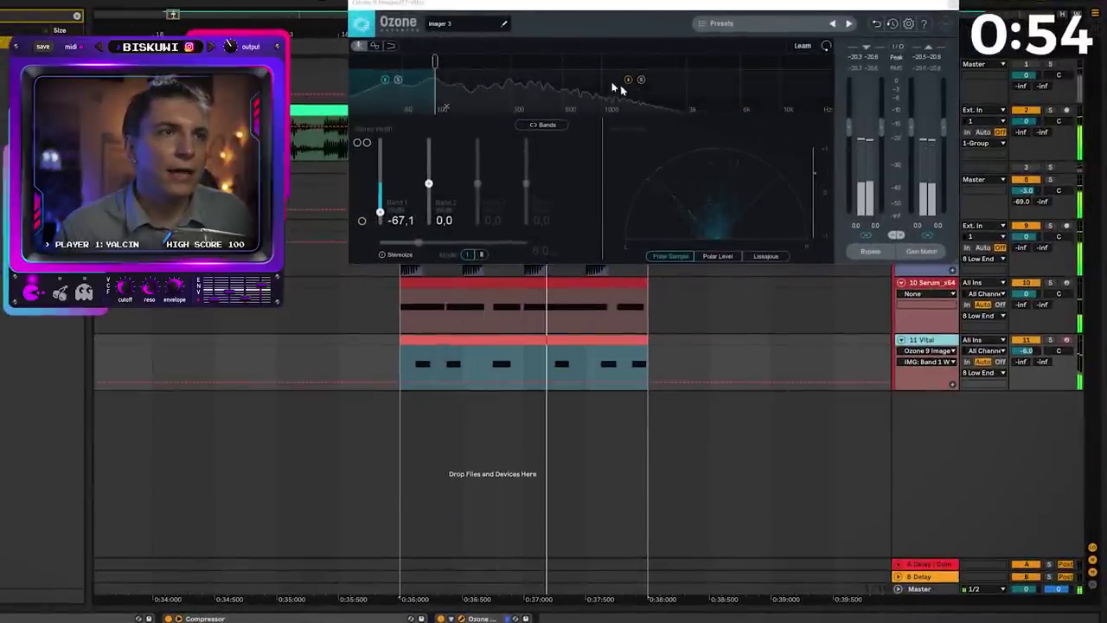
left_click_drag(430, 187, 430, 199)
key("space")
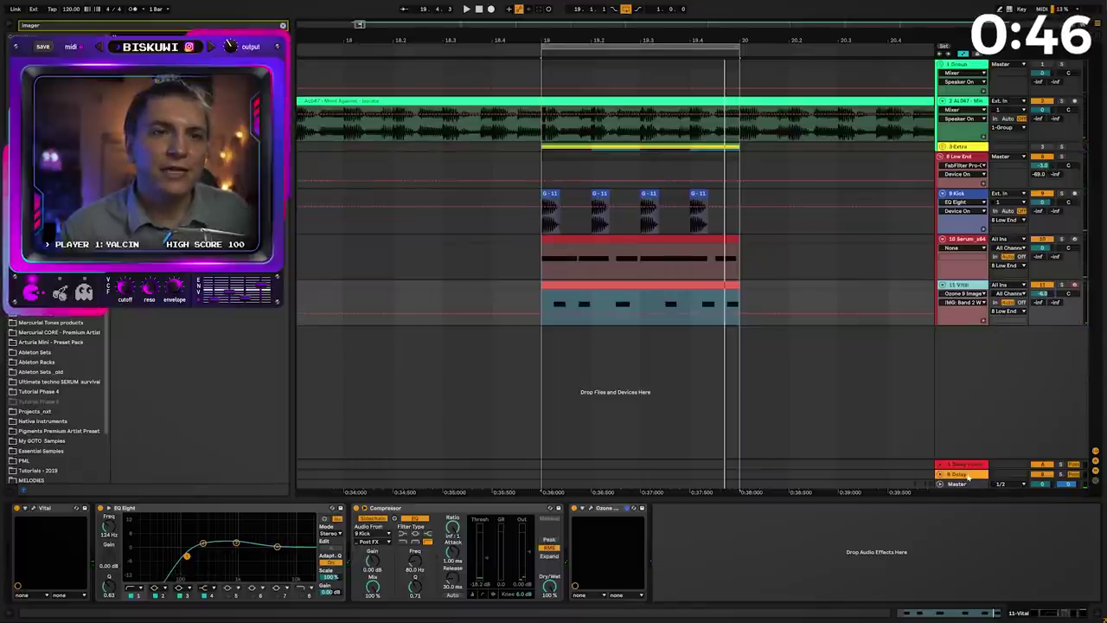
- With the loop playing, lower the A-Delay return compressor's threshold from -13.4 to about -17 dB
left_click(968, 475)
left_click(1037, 305)
key("space")
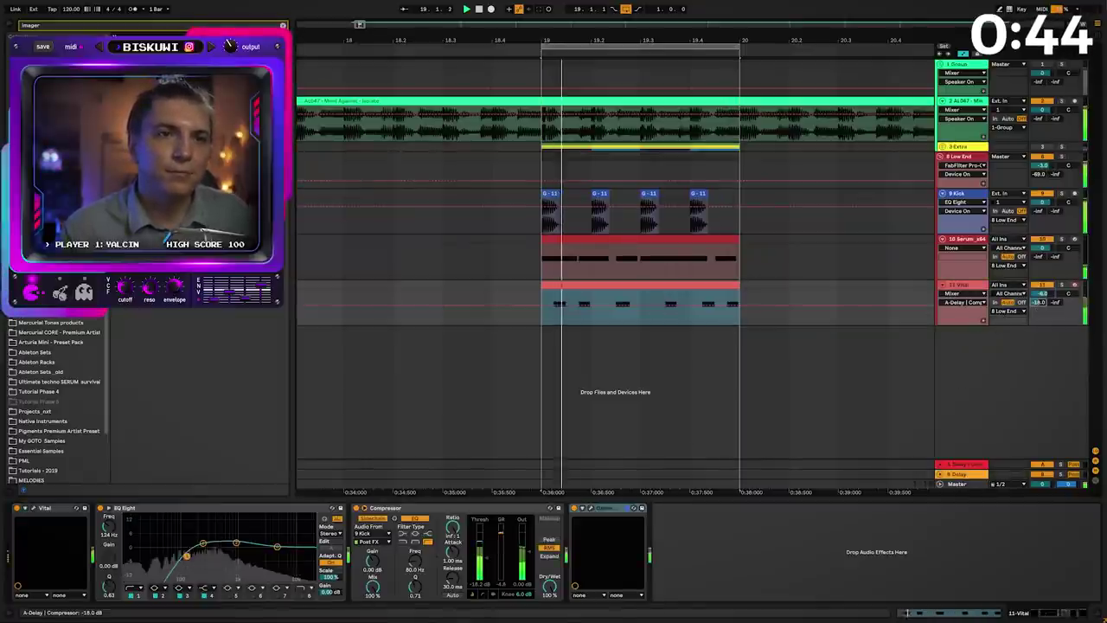
left_click_drag(1038, 302, 1039, 309)
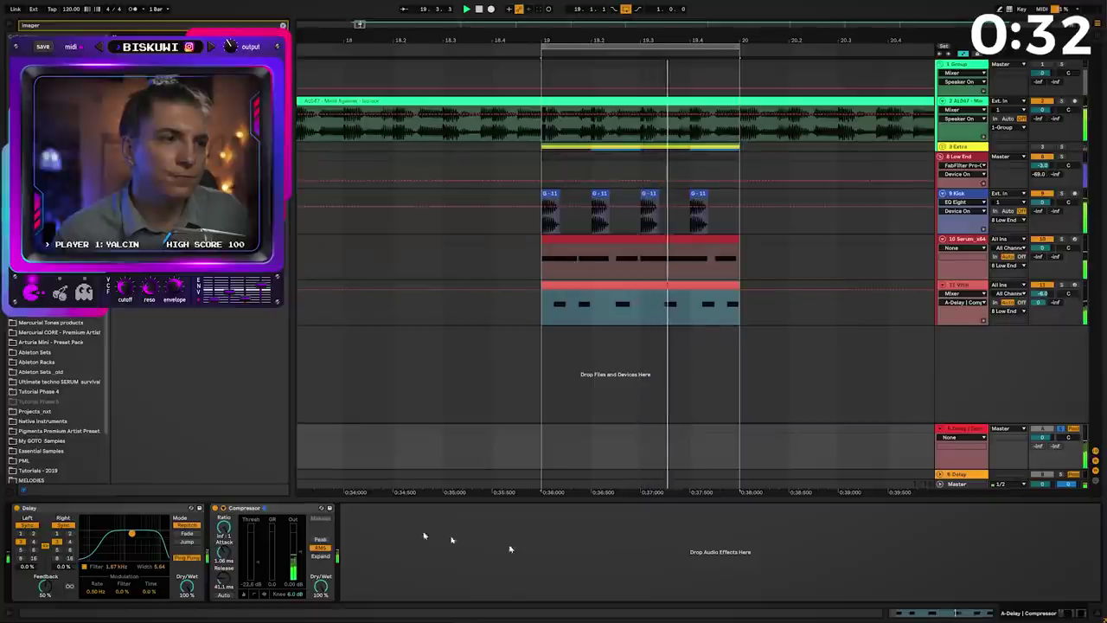
- Turn the new one-shot layer track 12 down to -15.6 dB, then check the bass and kick tracks
left_click(322, 508)
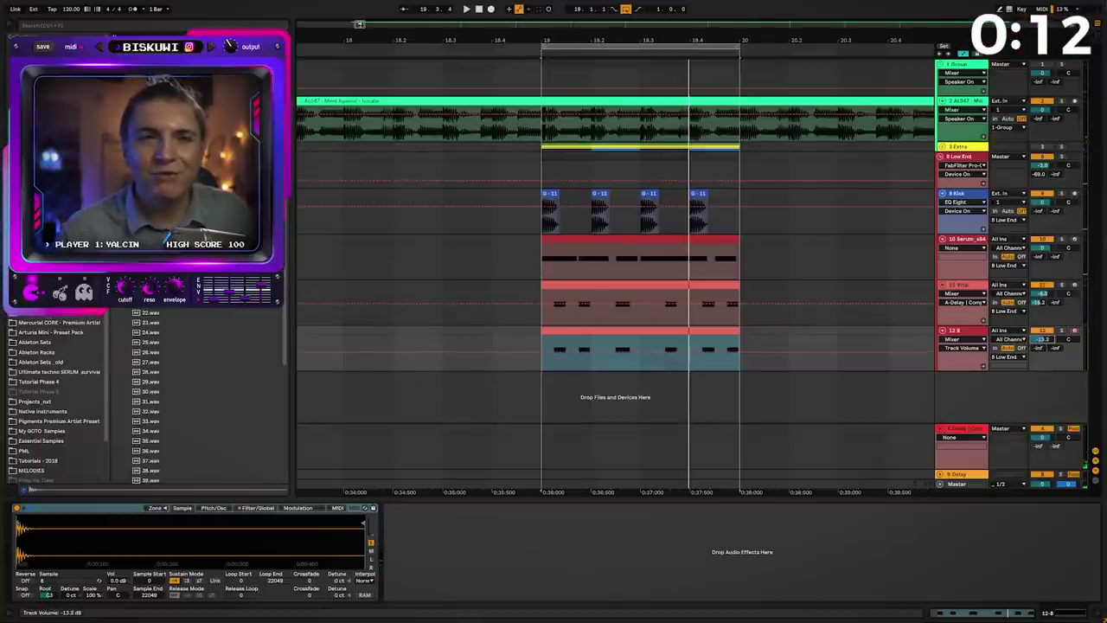
left_click_drag(1044, 339, 1044, 343)
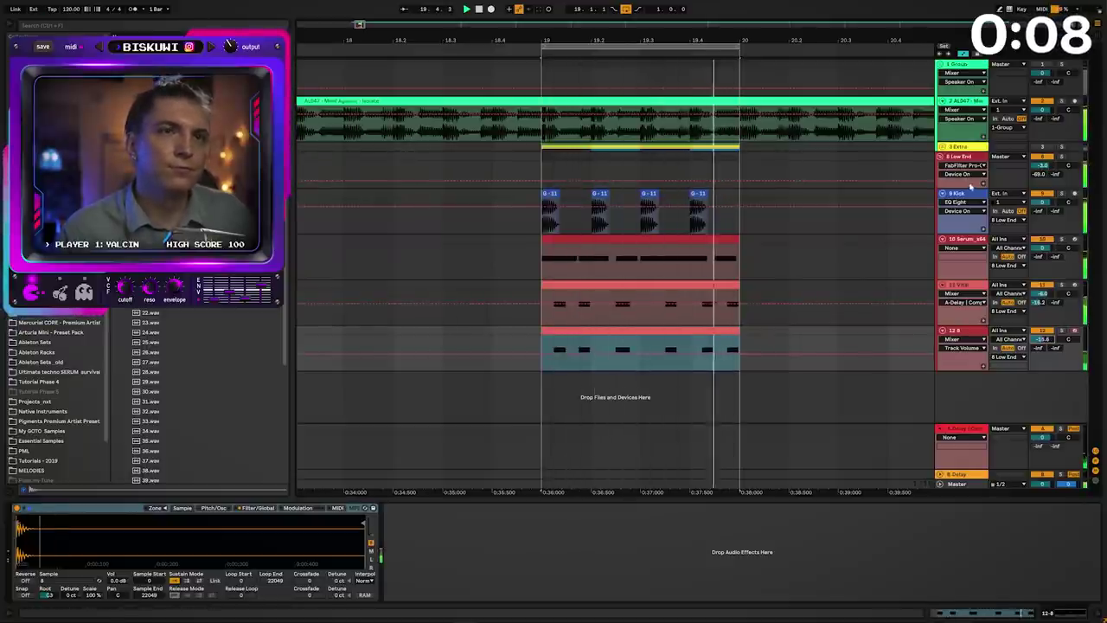
left_click(967, 285)
left_click(994, 209)
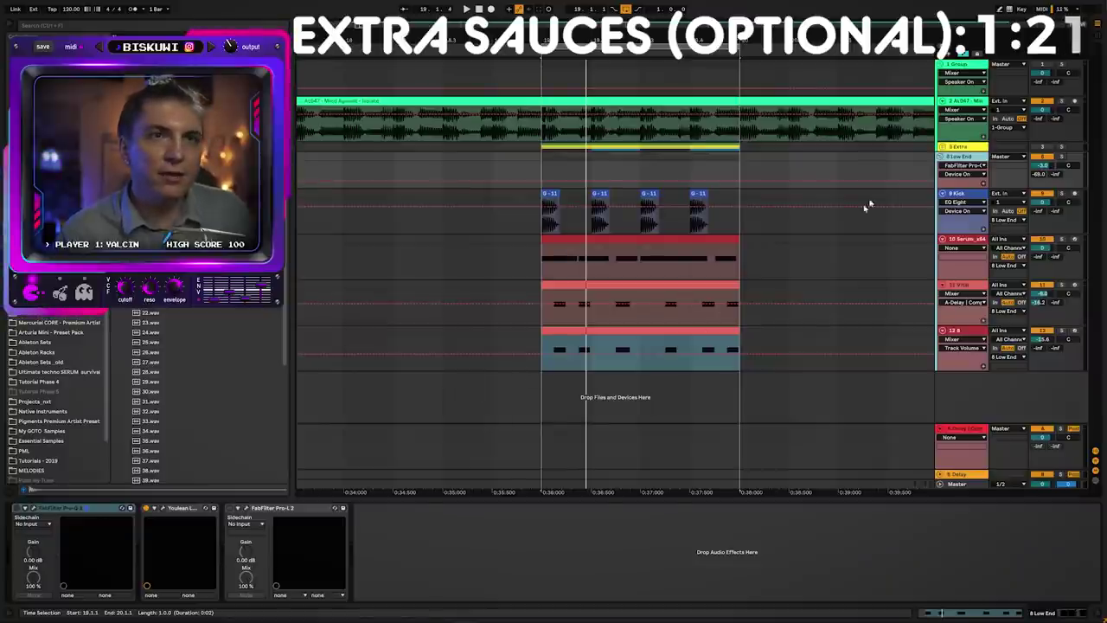
- Search for Saturator and add it to the Low End group chain
key("ctrl+f")
type("saturator")
key("Return")
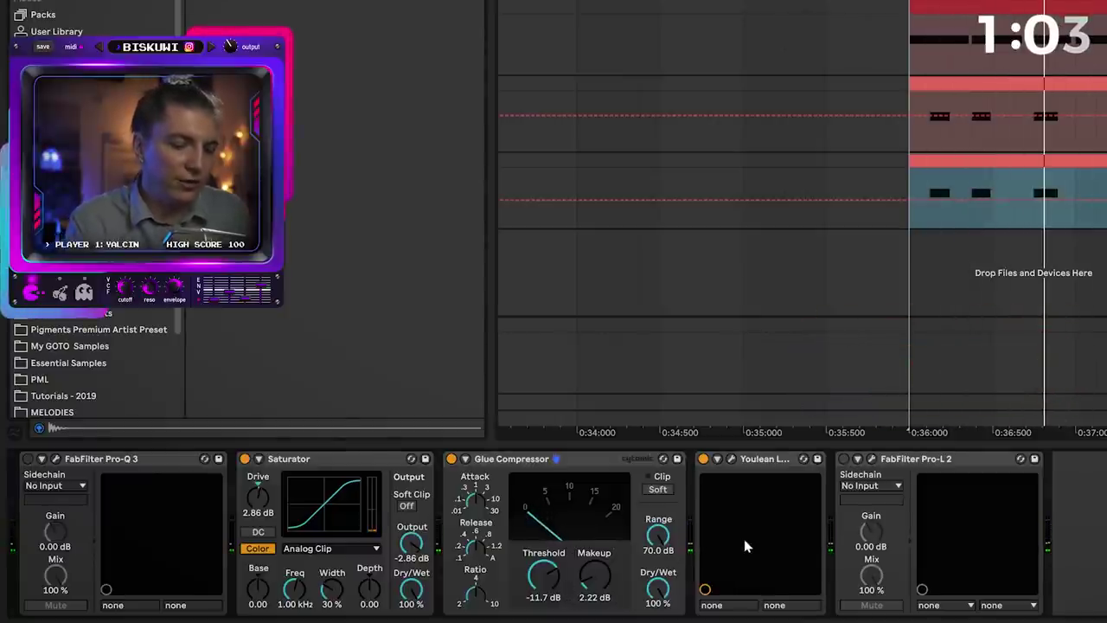
- Add a Channel EQ with Low +2.4 dB, Mid -2.1 dB at 644 Hz, High -3.0 dB, then bypass to compare
type("channel eq")
key("Return")
left_click_drag(727, 590, 770, 606)
left_click_drag(814, 590, 814, 606)
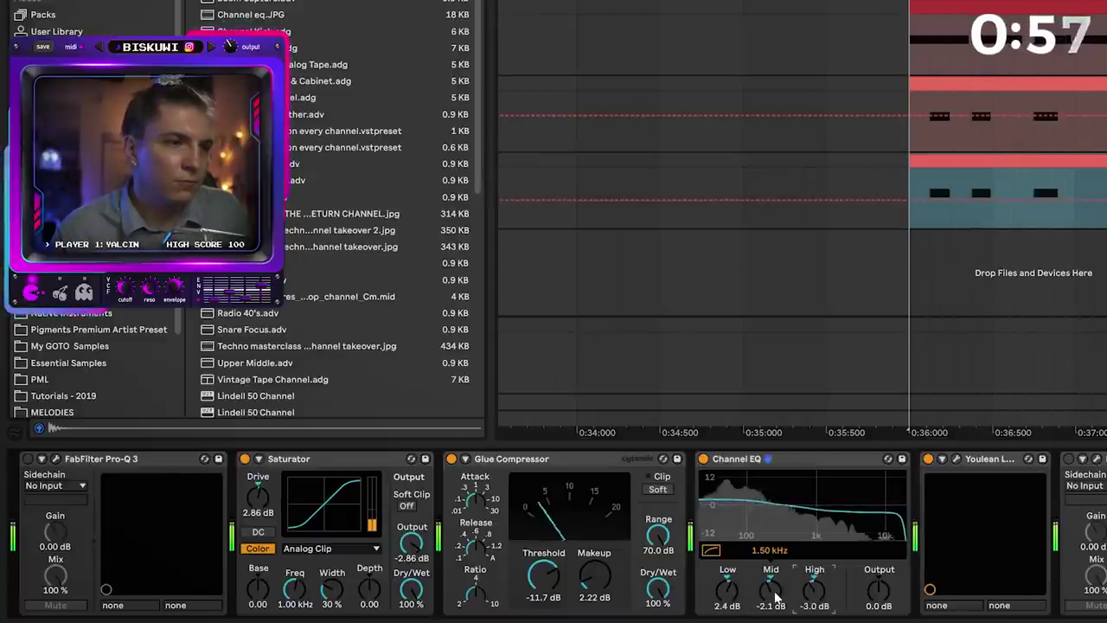
left_click_drag(778, 554, 779, 573)
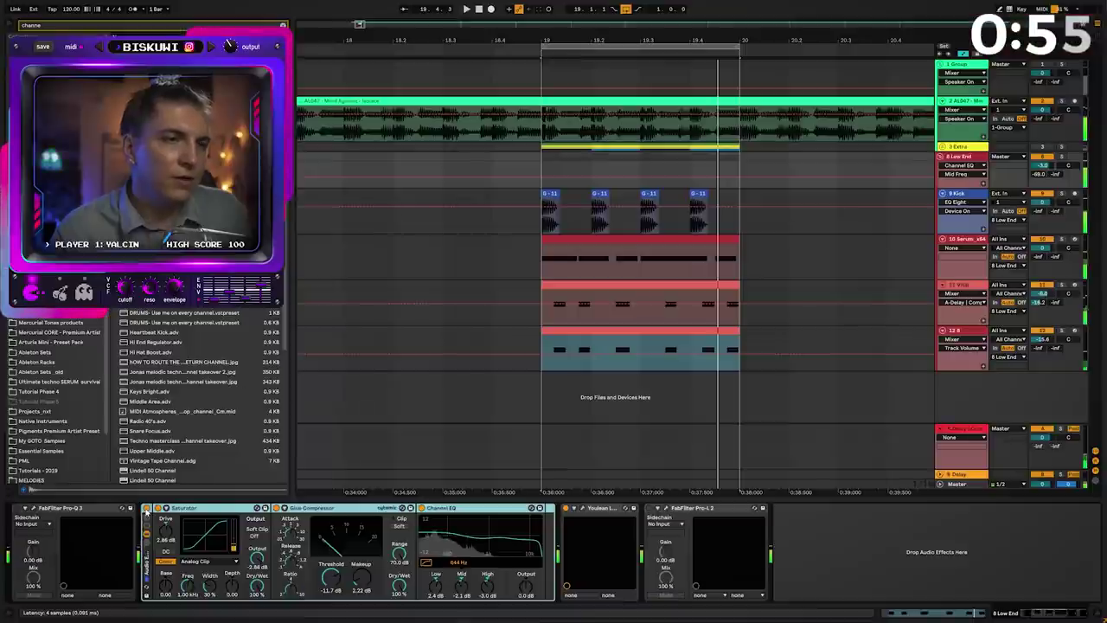
left_click(145, 509)
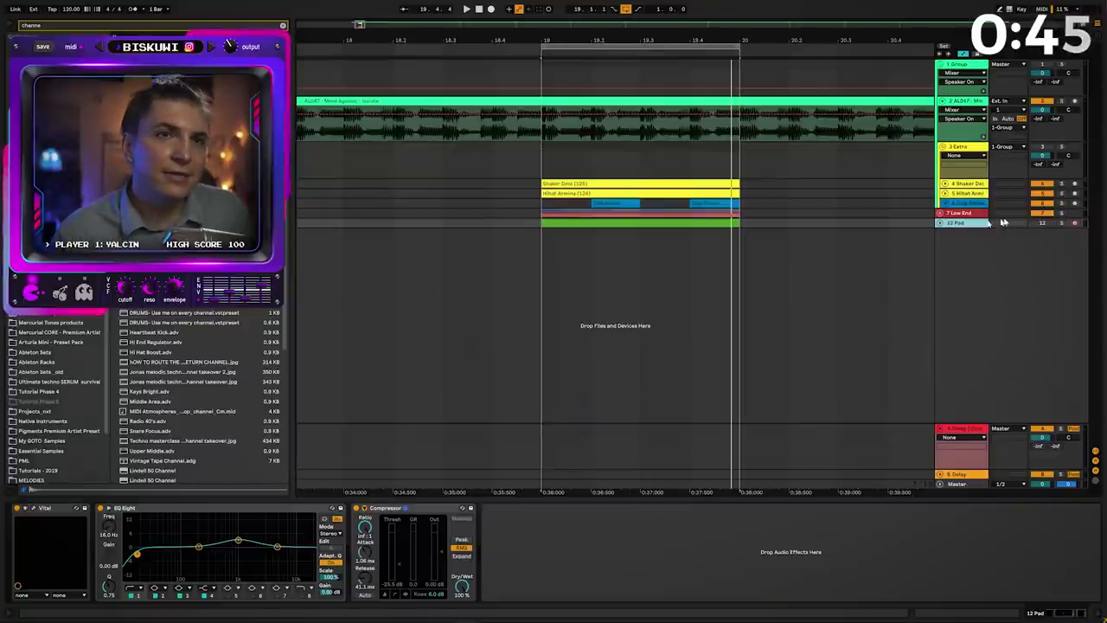
- Raise the Pad's EQ Eight low cut to 261 Hz and sidechain its Compressor from 8 Kick
key("space")
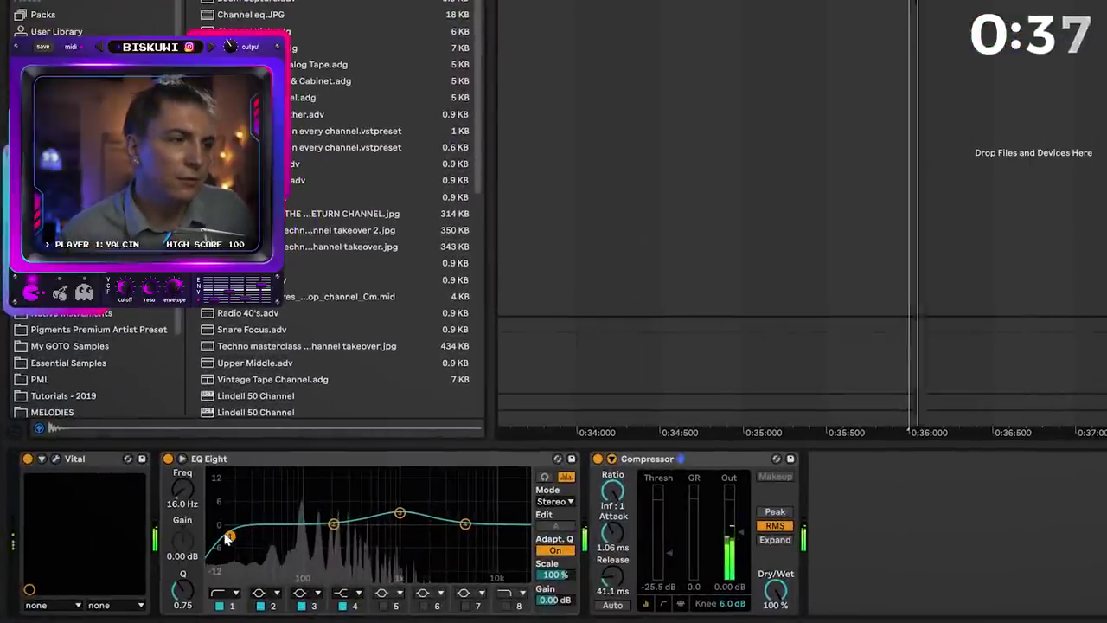
left_click_drag(227, 536, 334, 538)
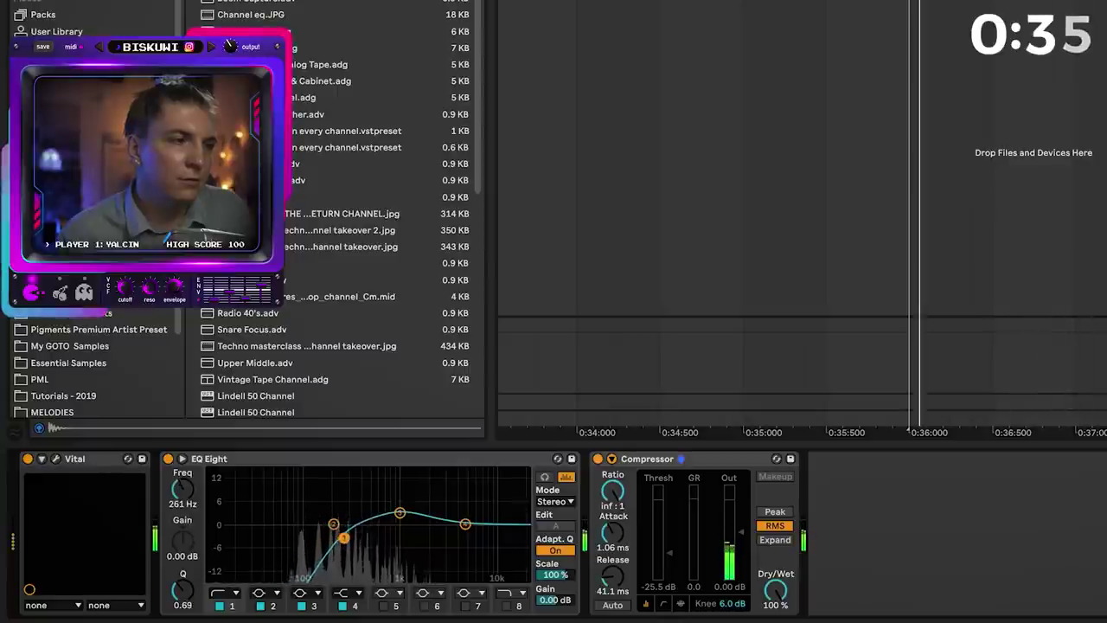
left_click(612, 459)
left_click(627, 477)
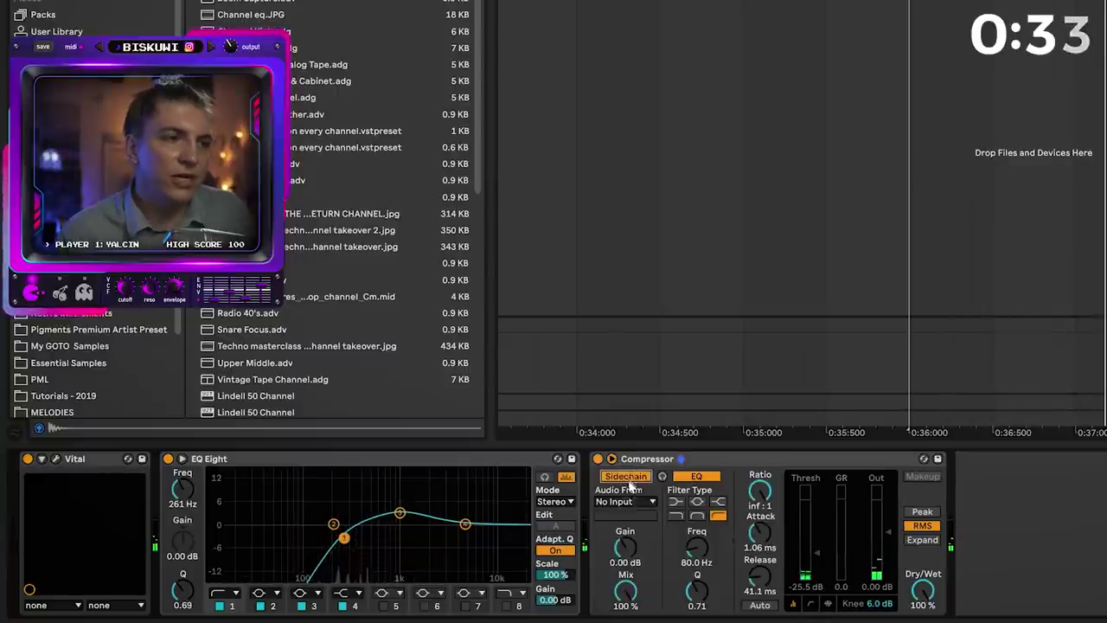
left_click(623, 502)
left_click(618, 378)
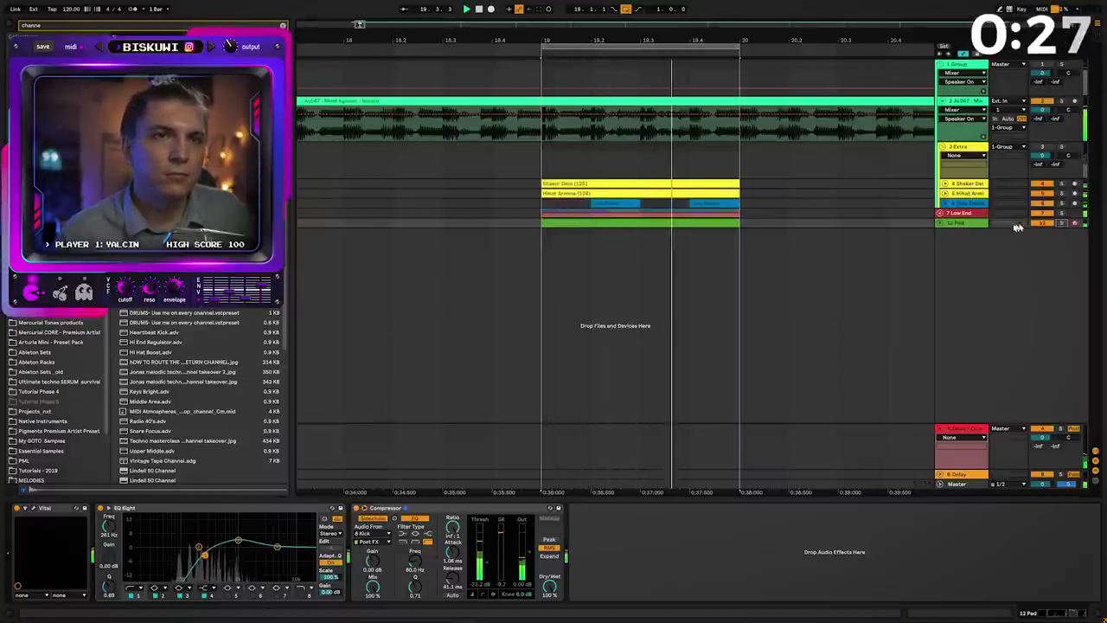
left_click(941, 223)
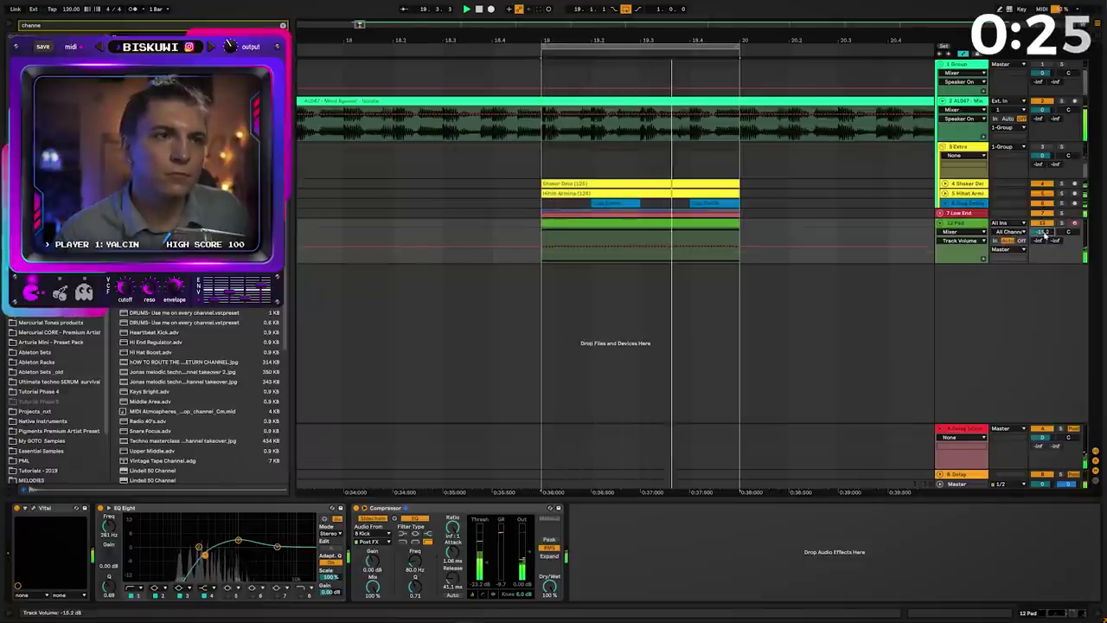